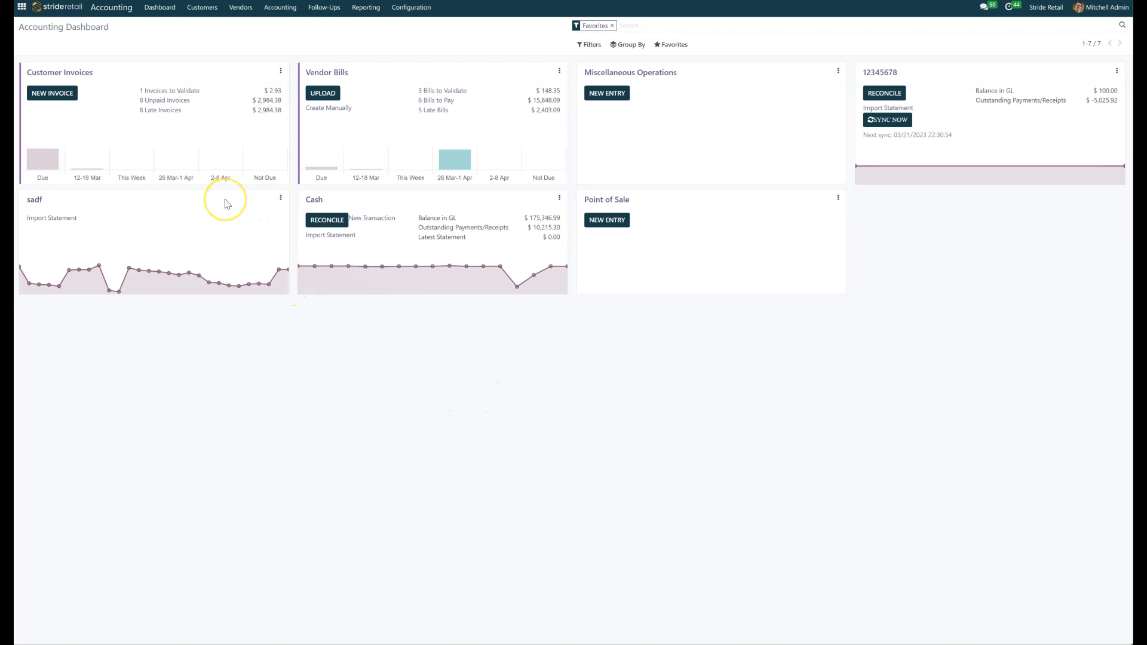
Step: Open the configuration of the sadf bank journal and start its Plaid online synchronization setup
mouse_move(109, 268)
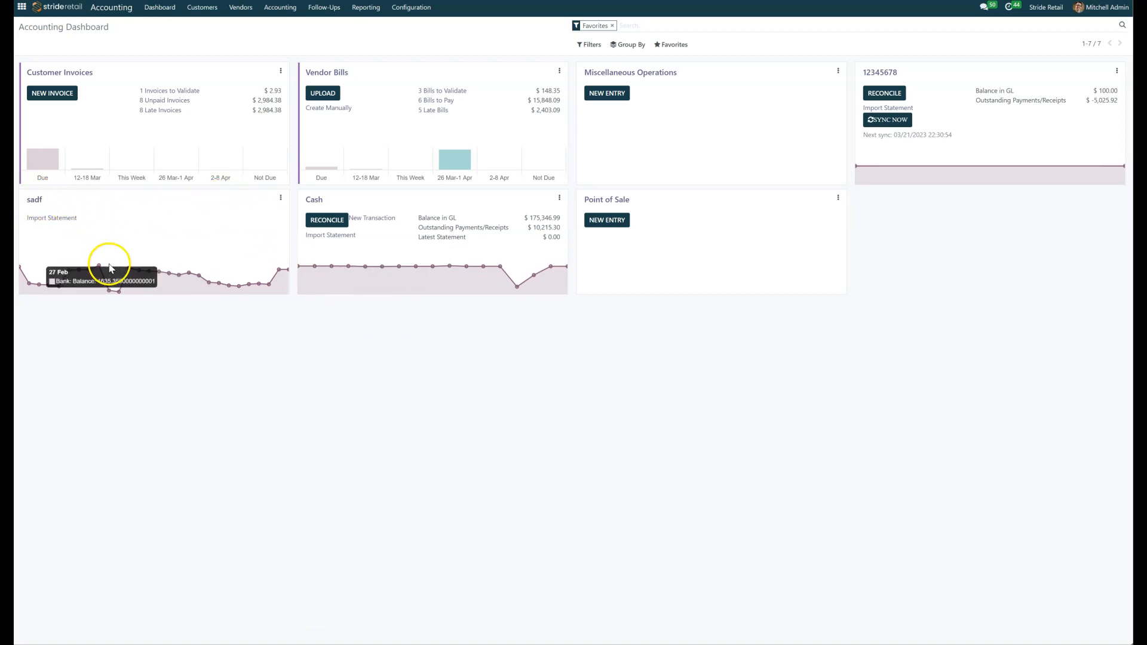
click(281, 199)
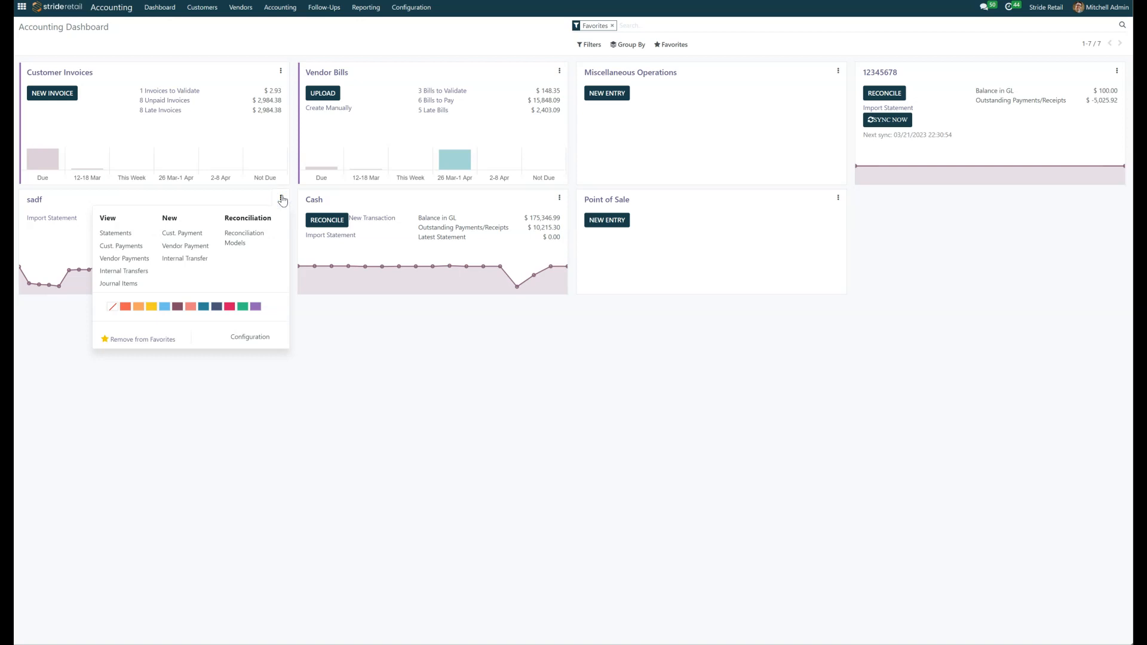
click(251, 338)
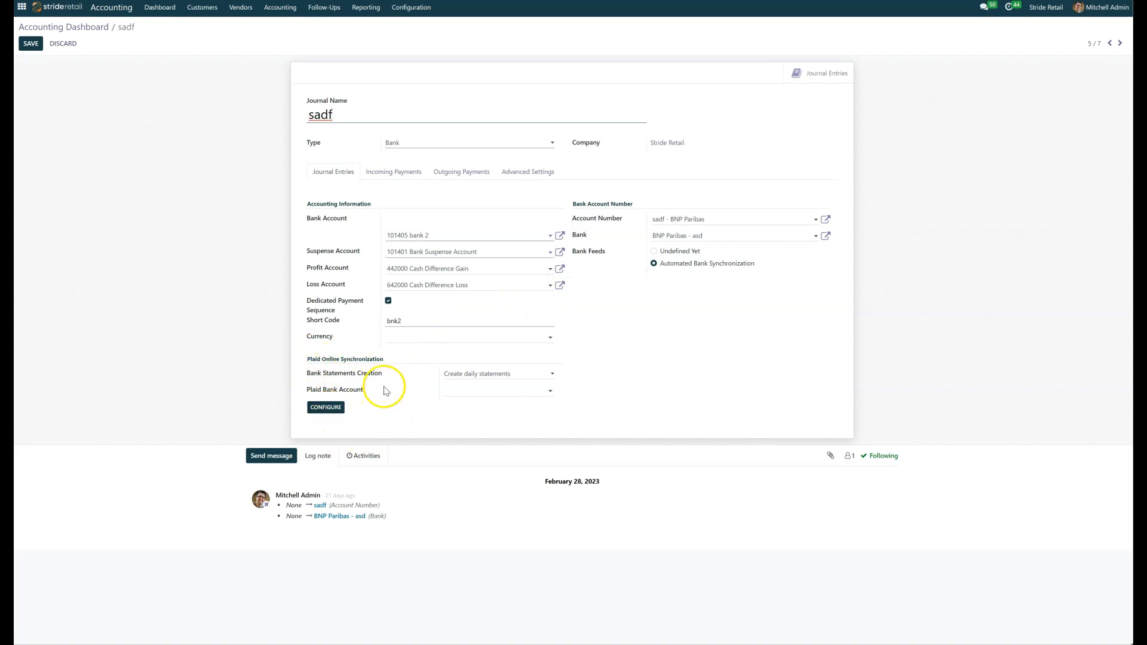
click(323, 411)
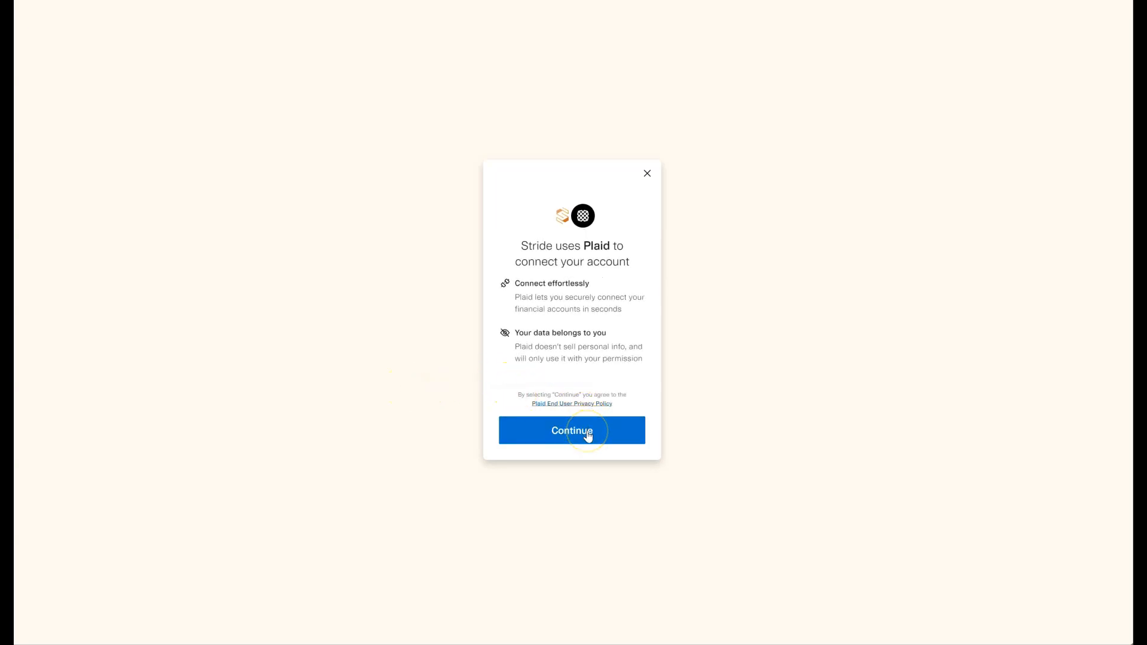
Step: Agree to connect through Plaid and choose Mountain America Credit Union as the institution
click(589, 433)
click(591, 433)
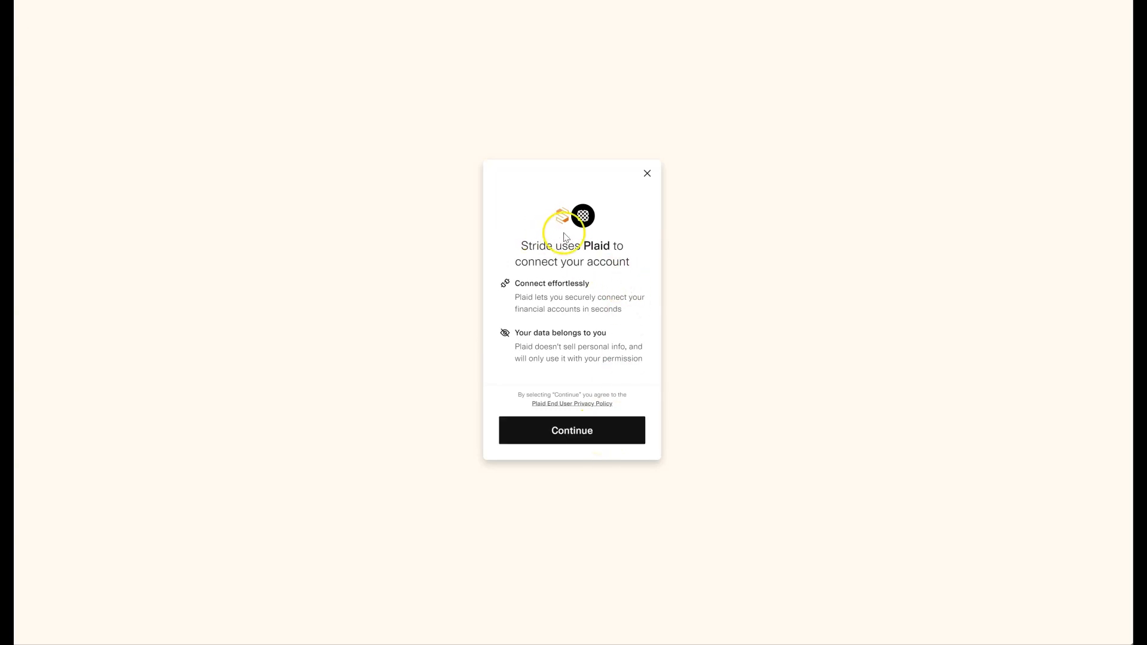
click(569, 435)
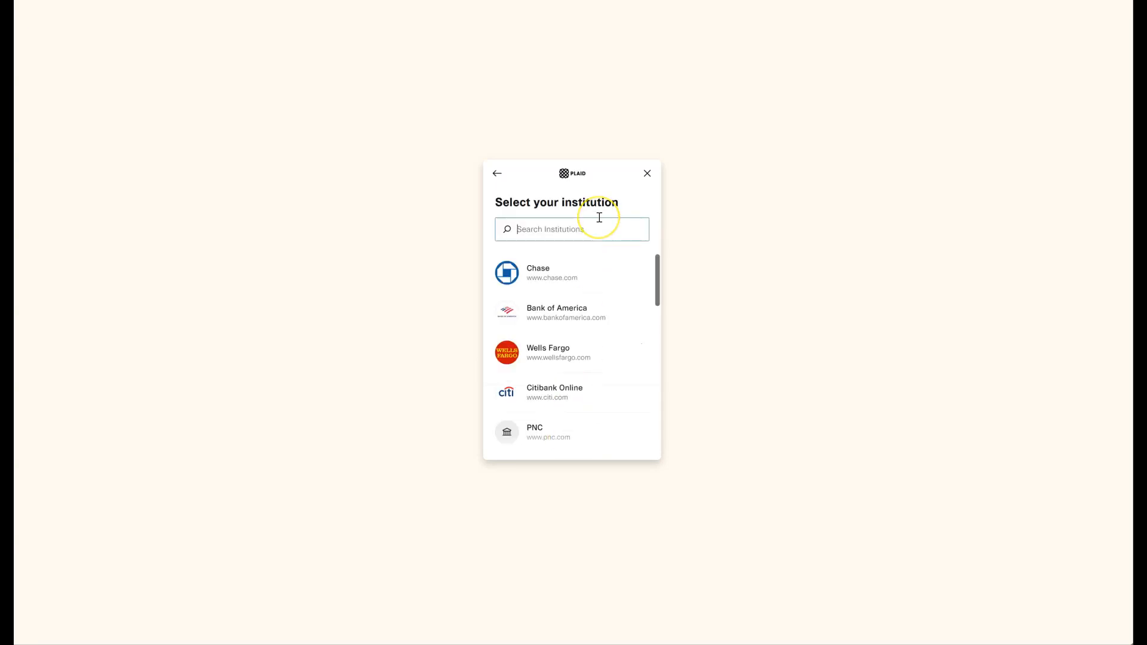
text(macu)
click(569, 265)
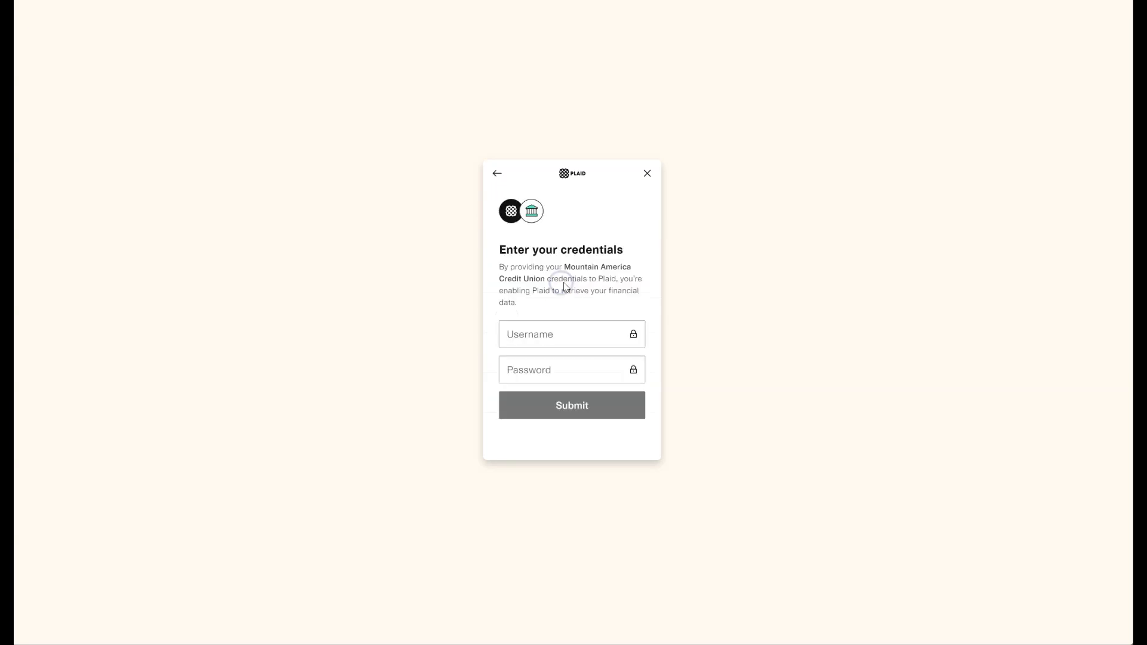
Step: Enter the online banking username and password for the credit union and submit the credentials
click(564, 333)
text(c)
click(566, 333)
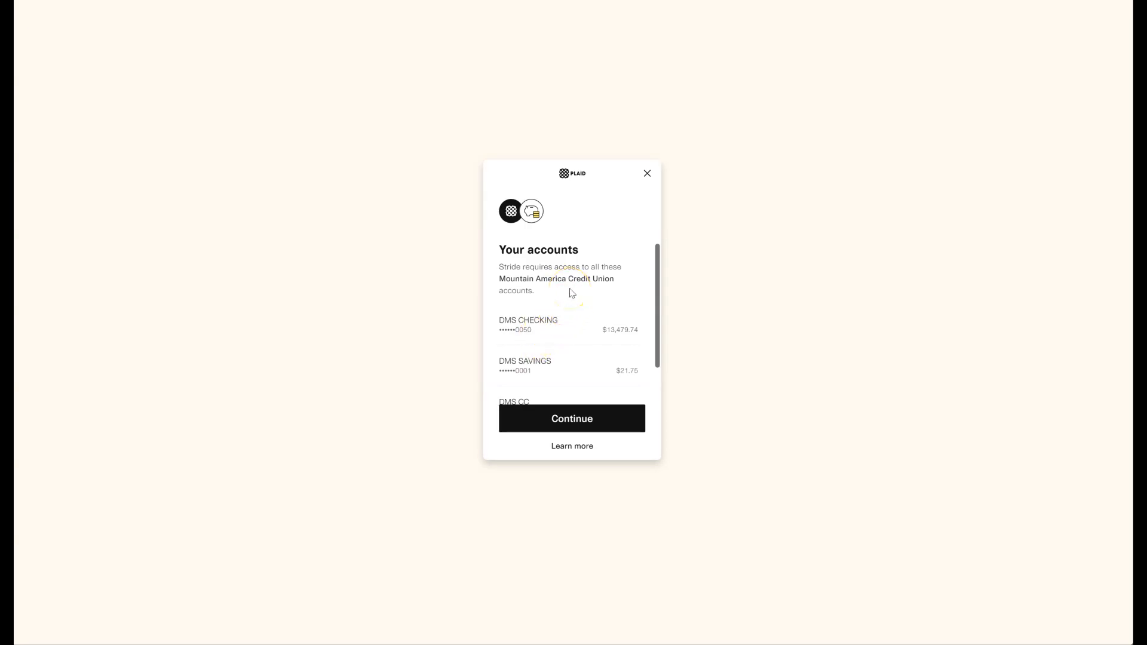
Step: Review the listed checking, savings and CC accounts, approve access to them and finish linking the institution
scroll(572, 292, down, 2)
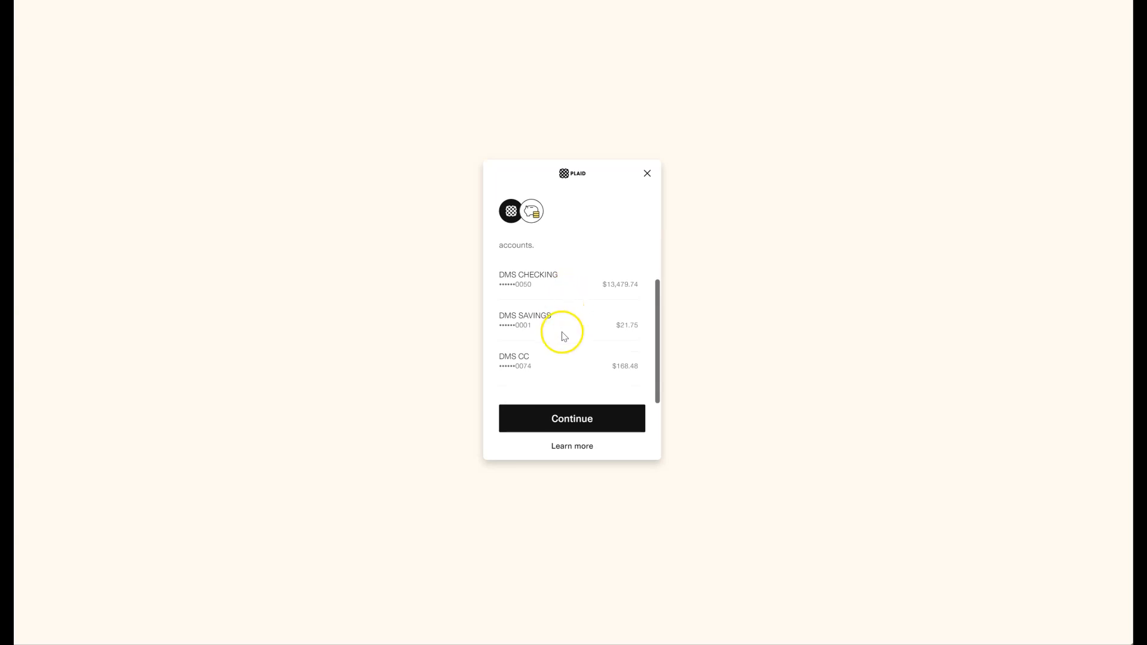
scroll(561, 331, up, 2)
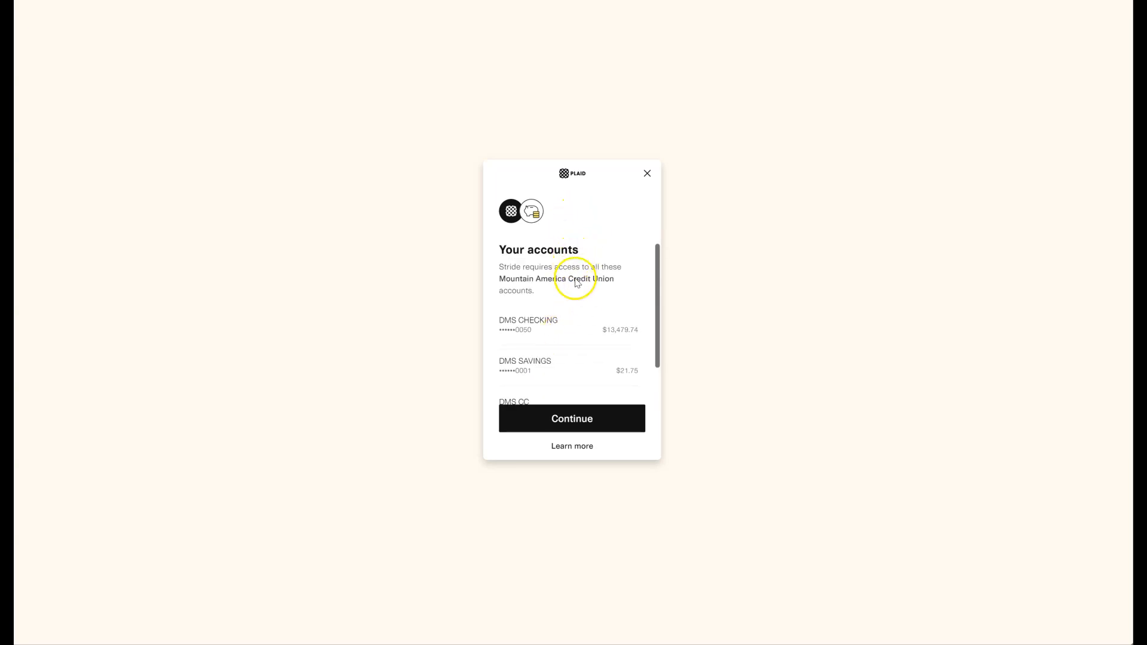
scroll(574, 278, down, 2)
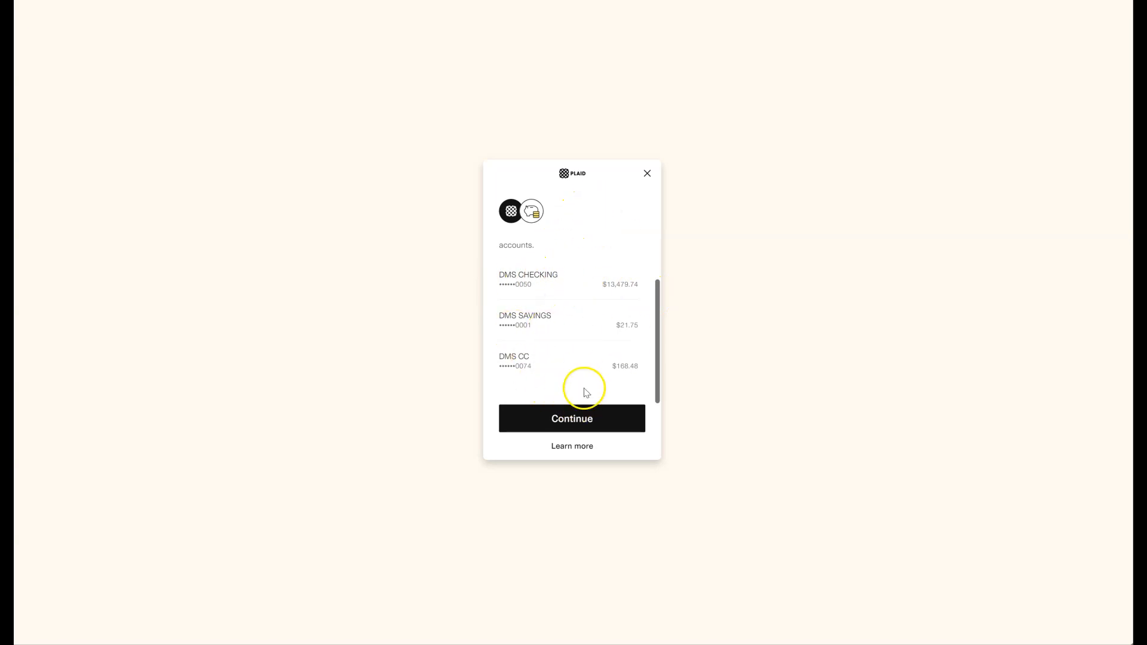
scroll(584, 303, up, 2)
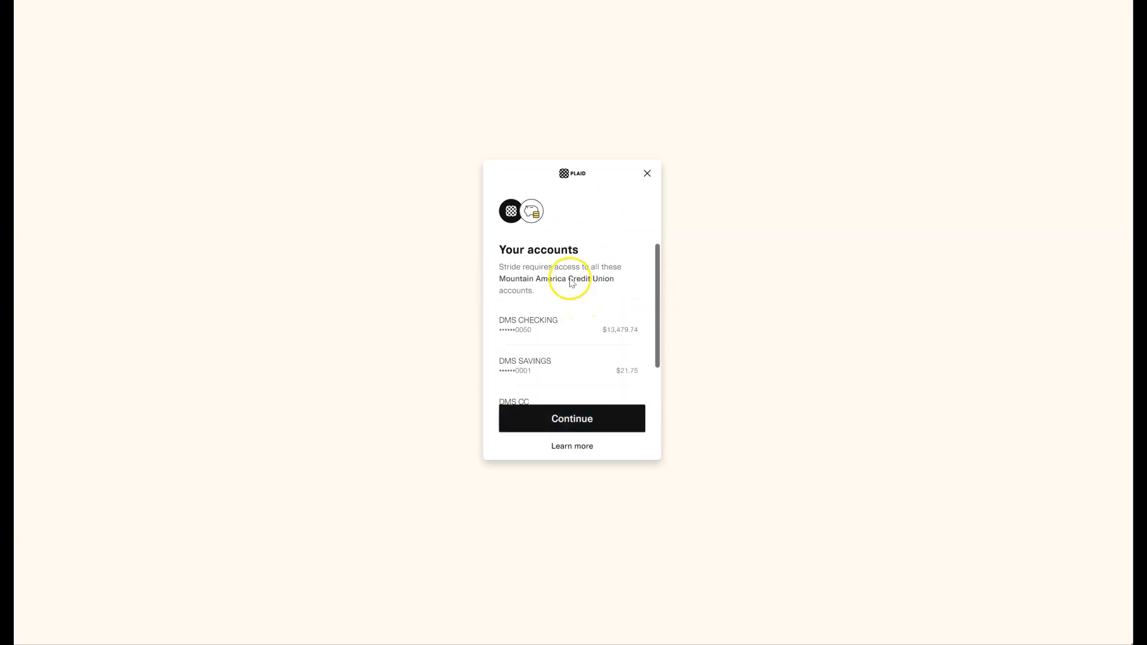
click(577, 424)
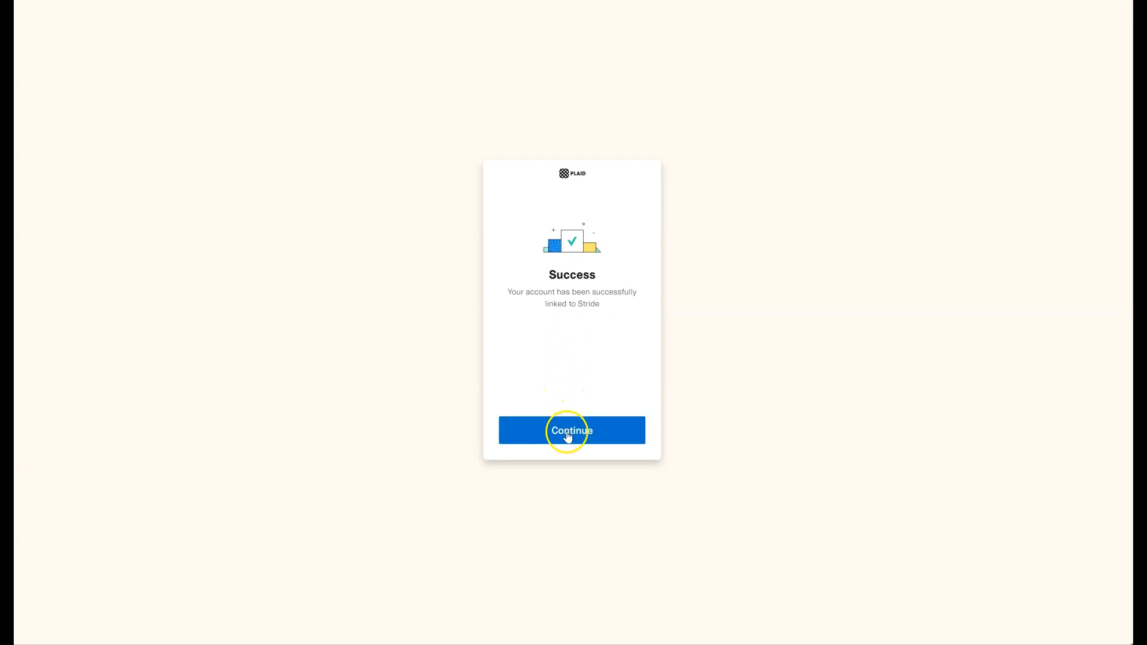
click(567, 433)
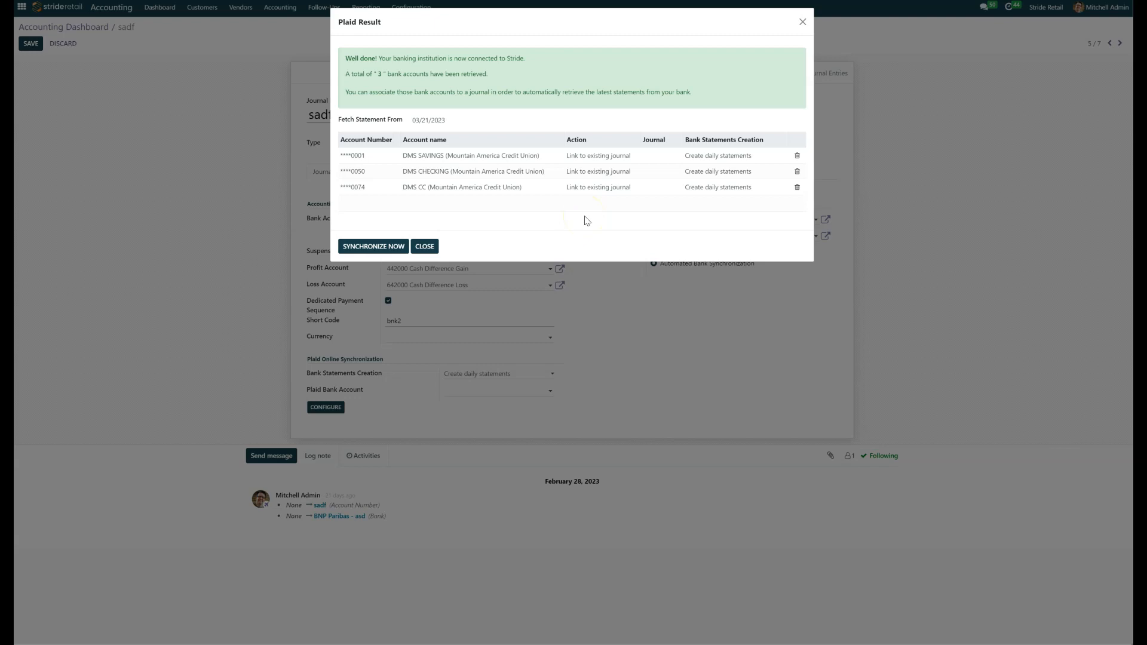
Step: Set the action for the DMS SAVINGS account to Do not link
click(601, 156)
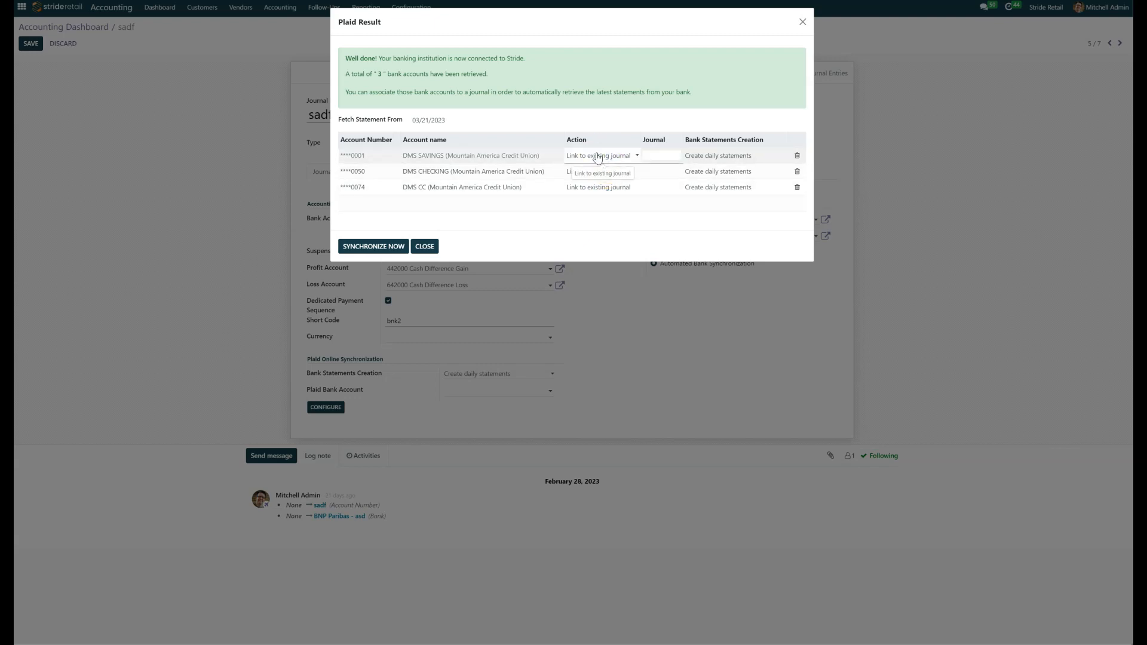
click(596, 157)
click(587, 188)
Step: Set the action for the DMS CHECKING account to Do not link
click(591, 173)
click(596, 173)
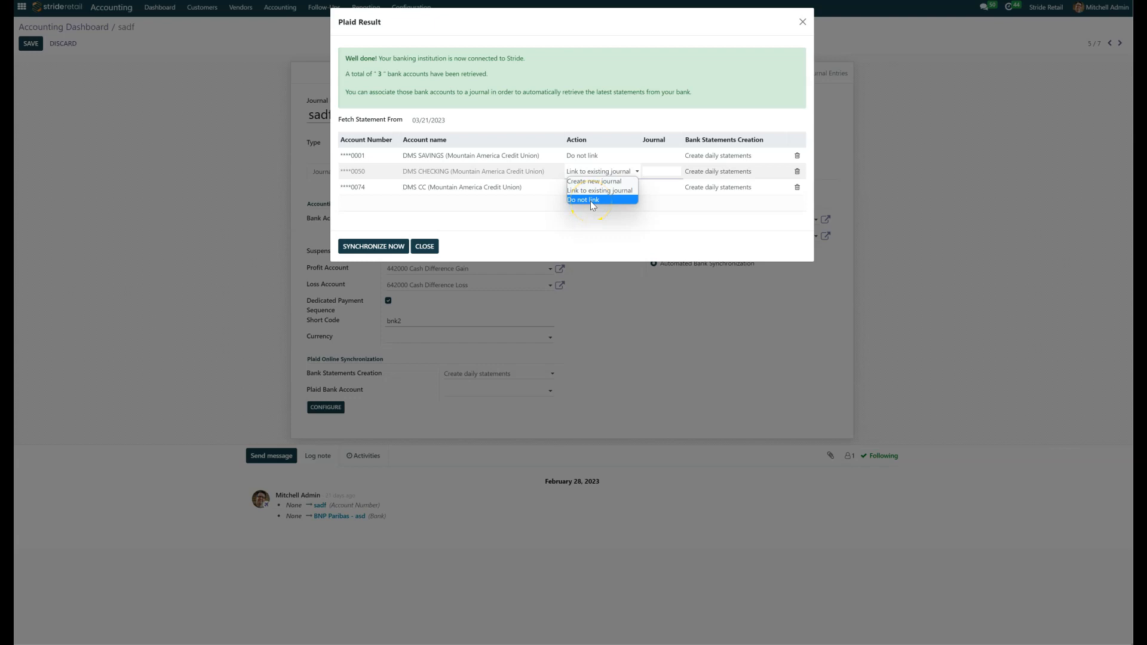
click(593, 201)
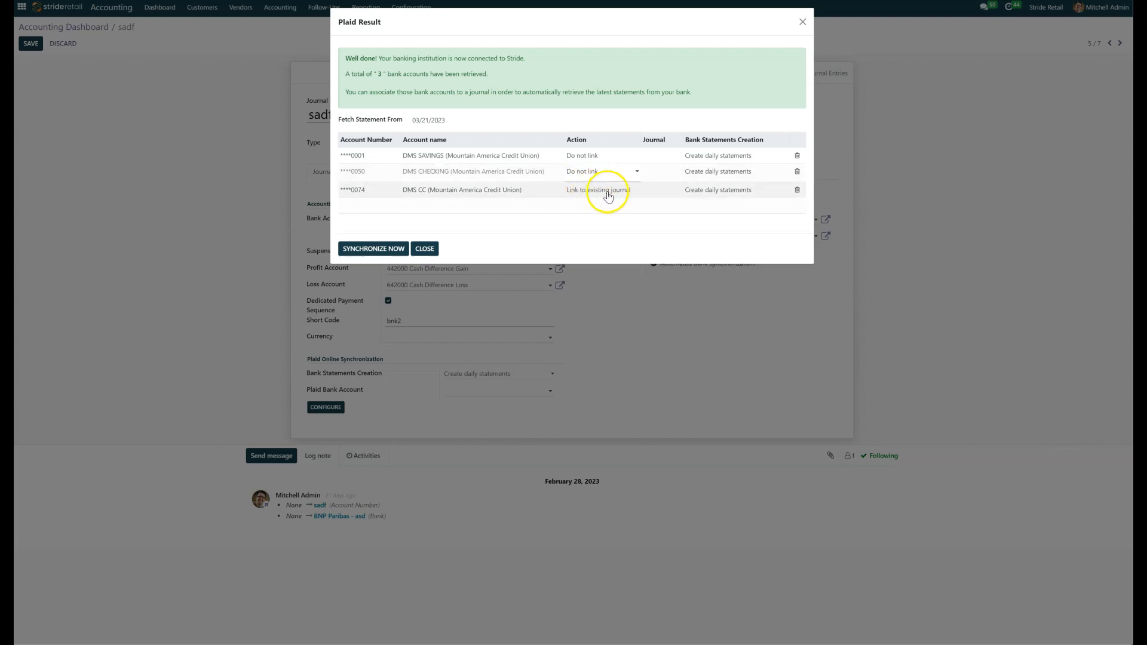
Step: Link the DMS CC account to the existing sadf journal
click(657, 189)
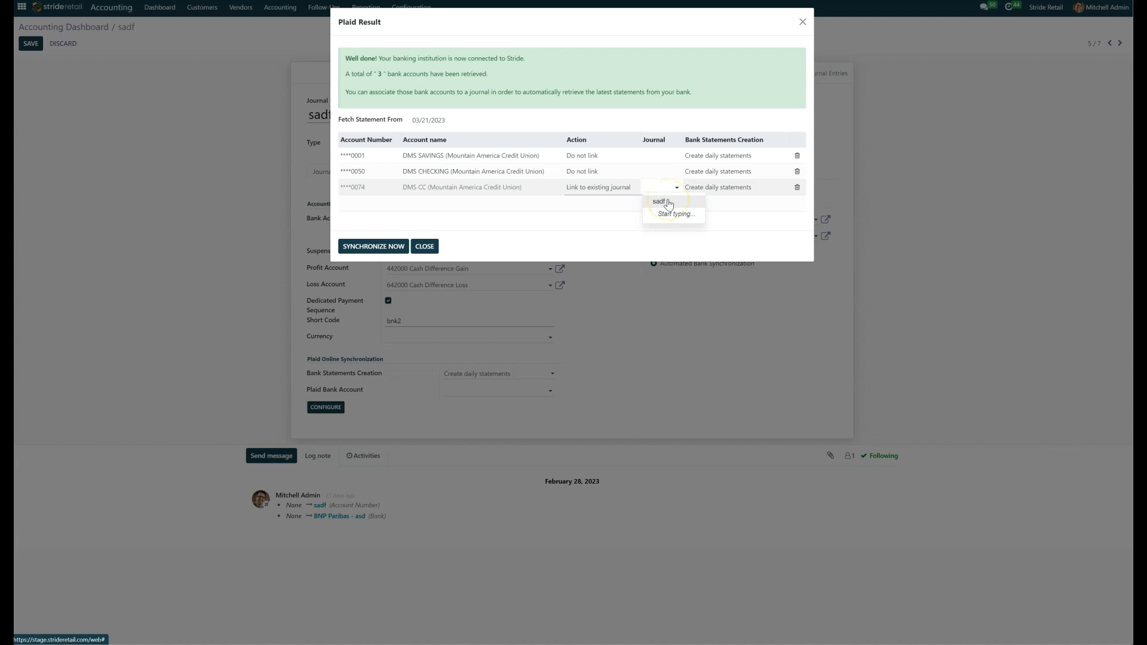
click(670, 206)
click(671, 203)
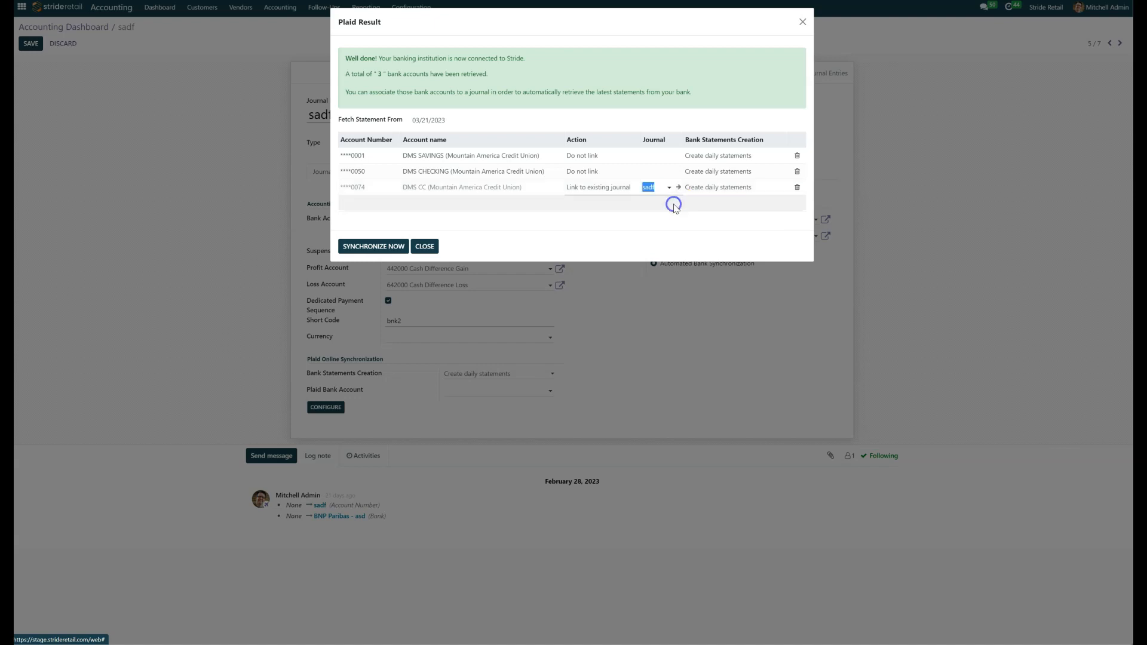
Step: Change the action for the DMS CHECKING account to Create new journal
click(602, 173)
click(605, 173)
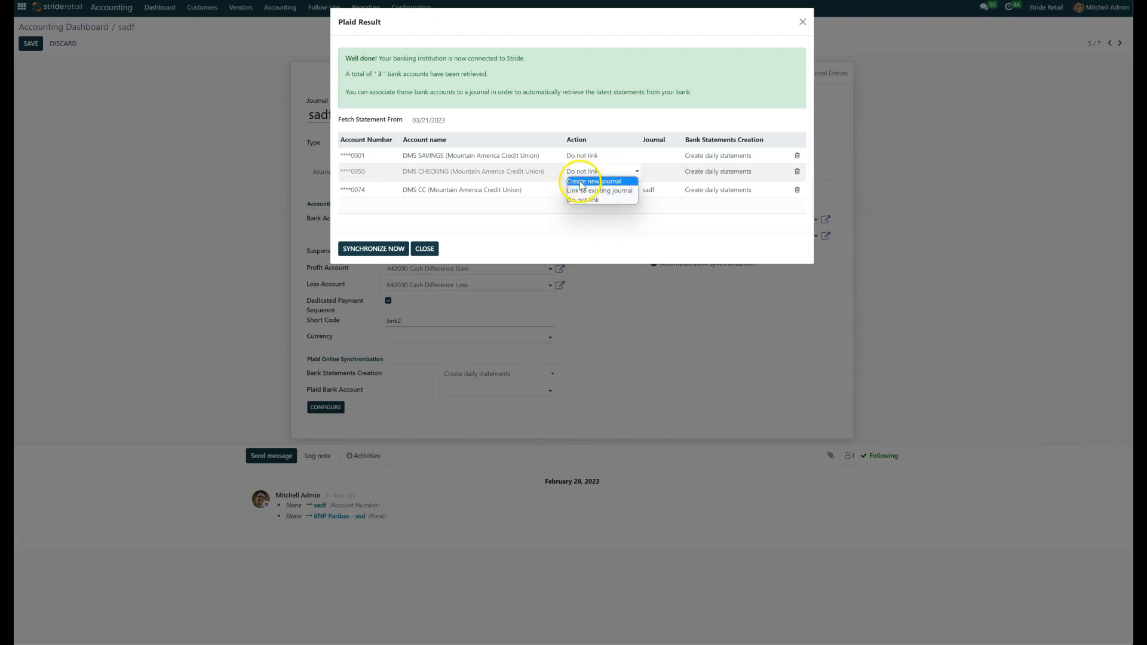
click(589, 181)
click(653, 171)
click(645, 236)
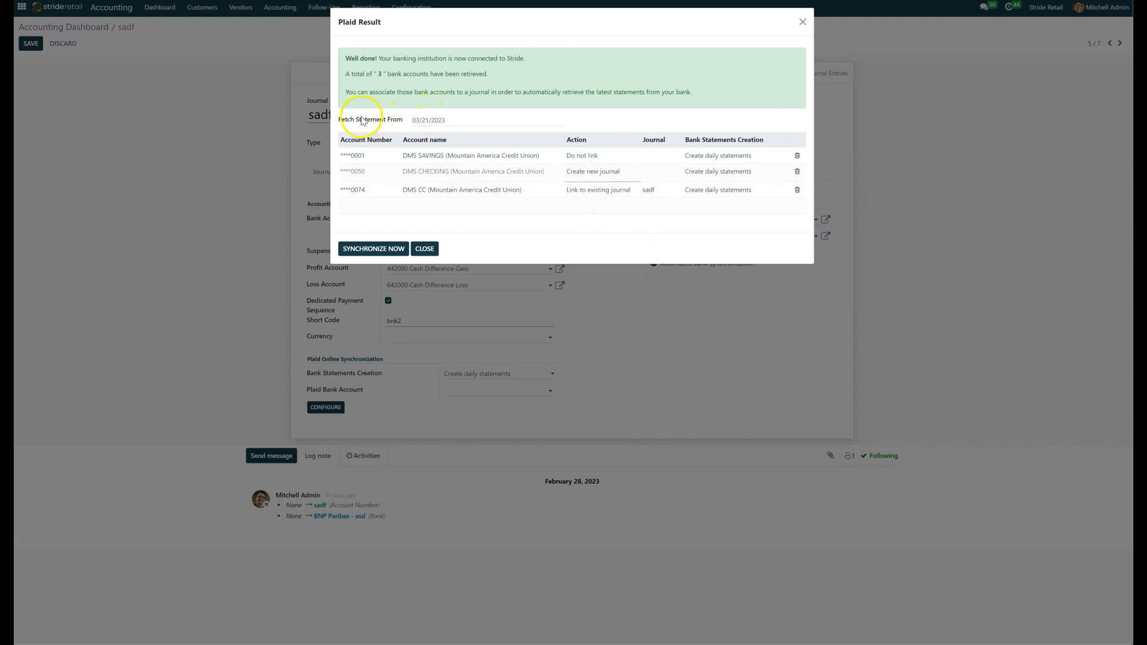
Step: Set the date to fetch statements from to 03/01/2023 and synchronize the bank accounts
click(466, 122)
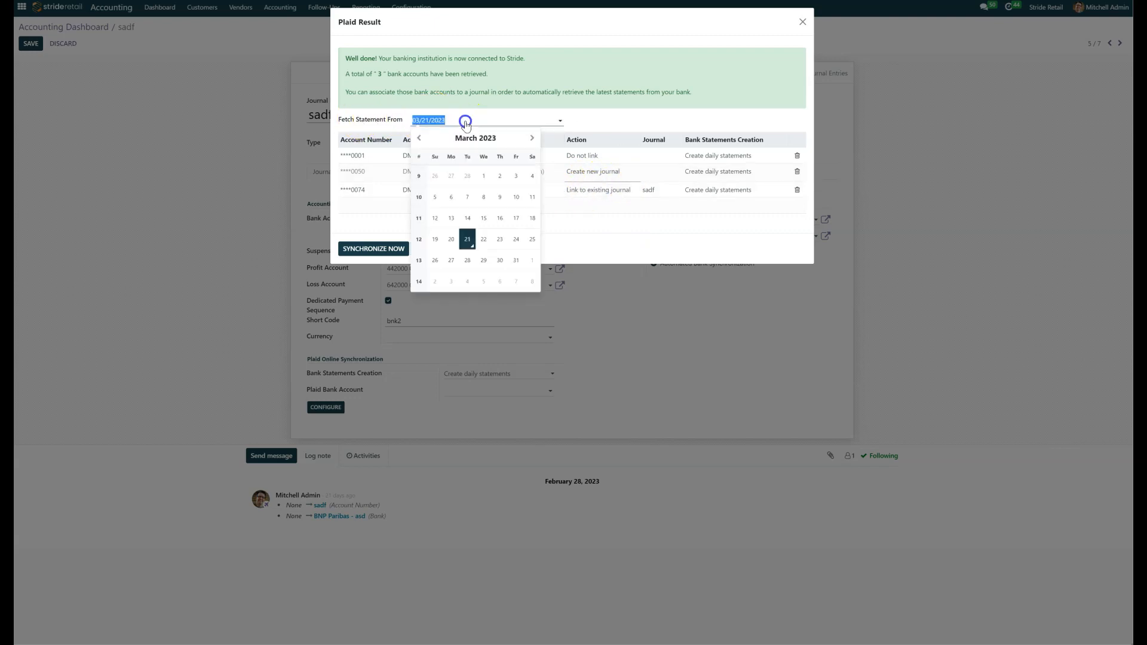
click(420, 138)
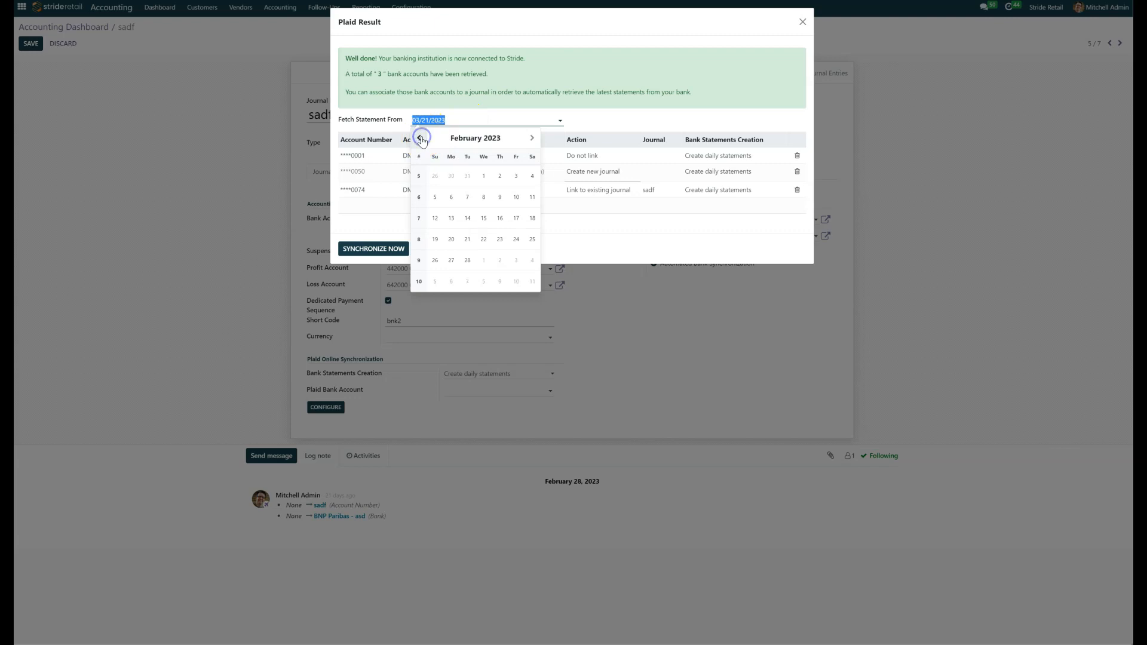
click(421, 138)
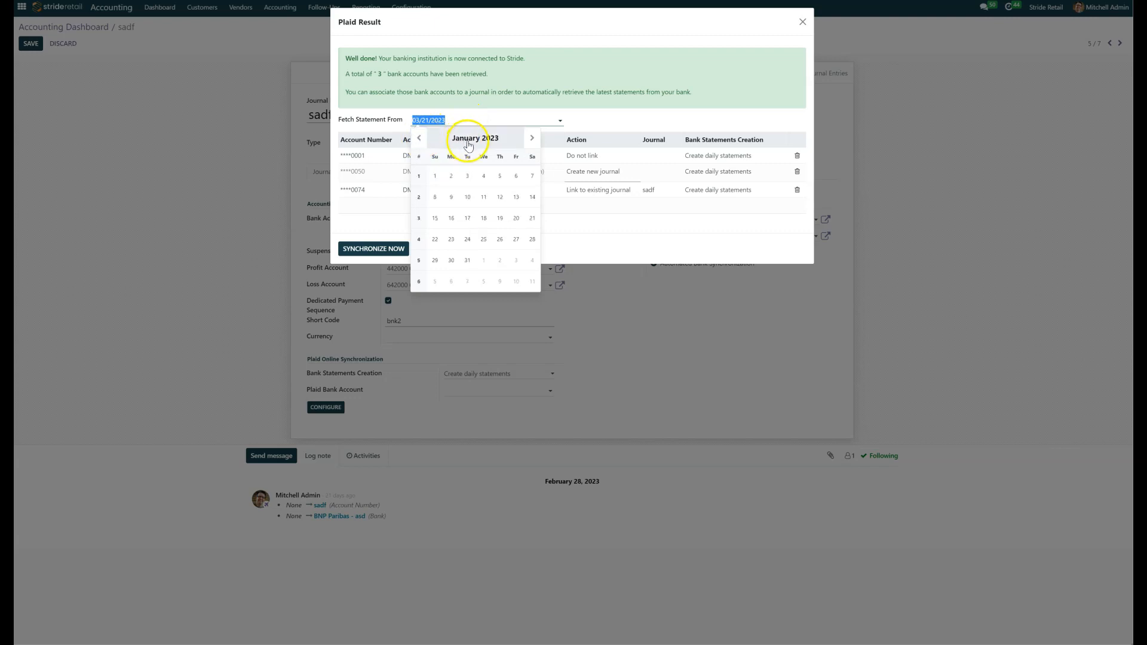
click(532, 138)
click(532, 138)
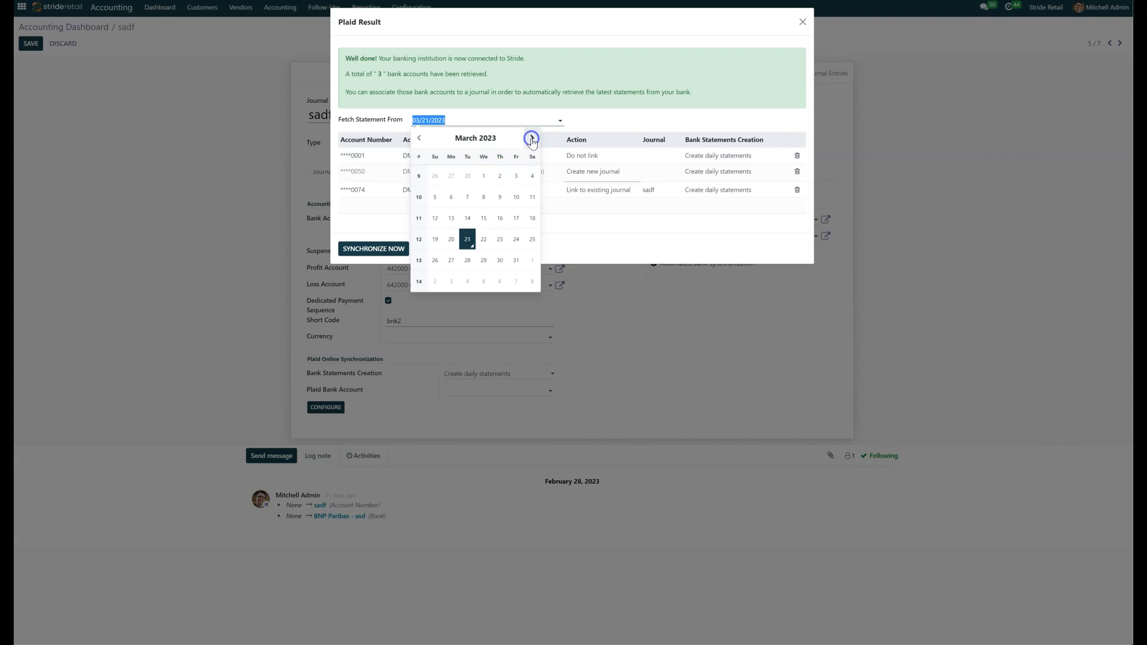
click(485, 176)
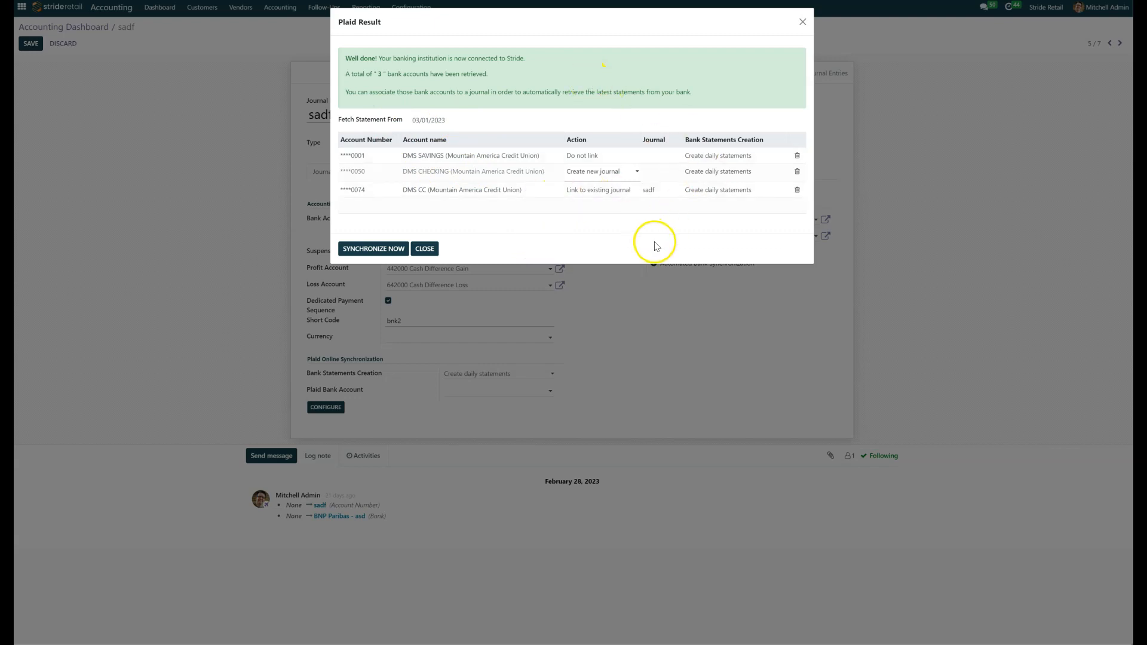
click(384, 249)
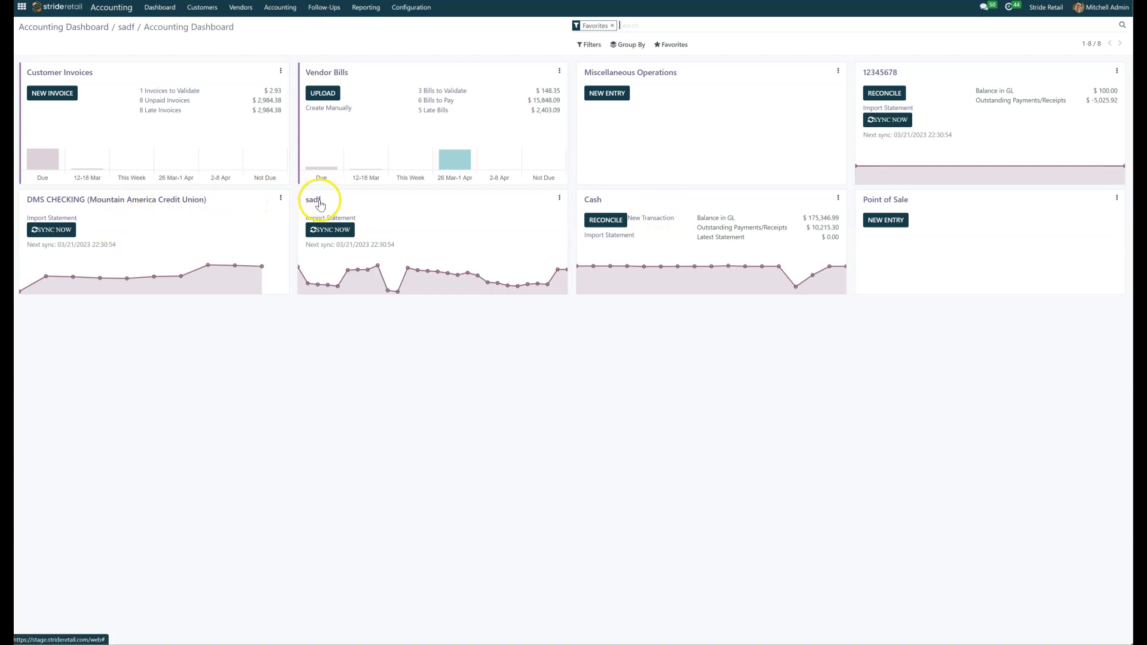
Step: Post the 2023-03-02 bank statement of the DMS CHECKING journal and return to the Accounting Dashboard
click(182, 202)
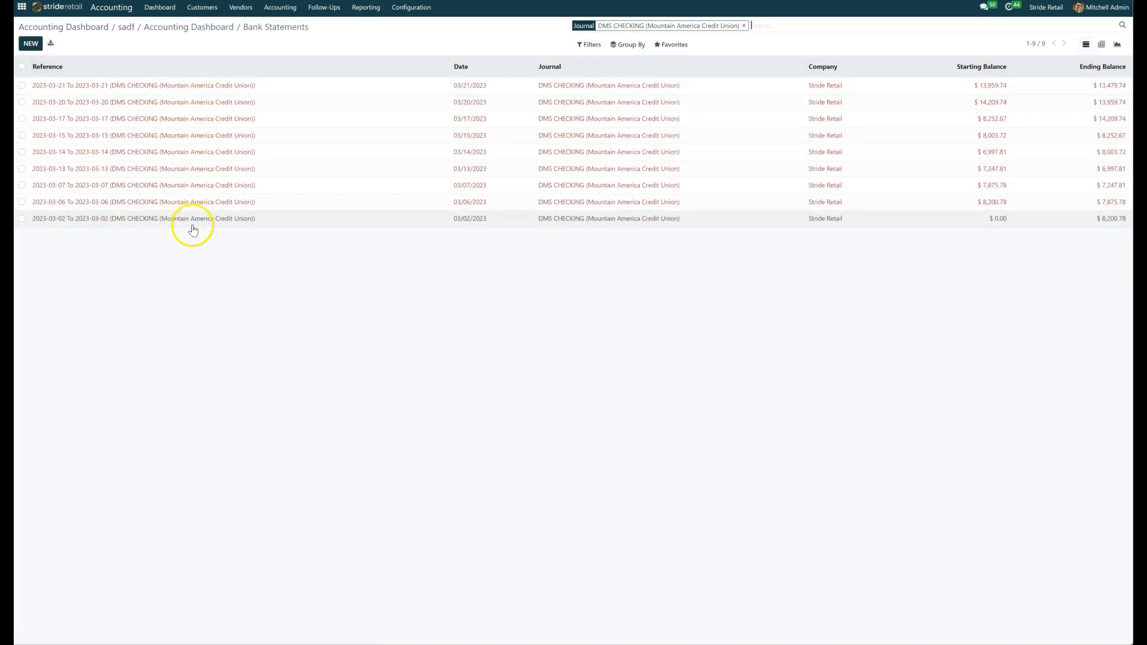
click(192, 225)
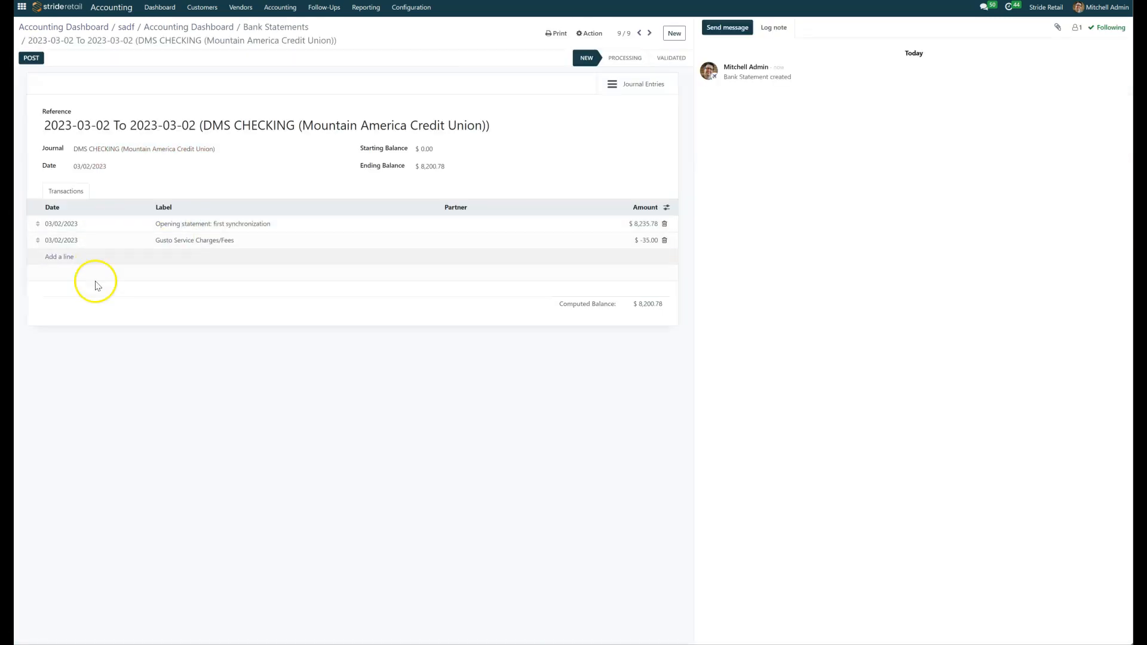
click(266, 31)
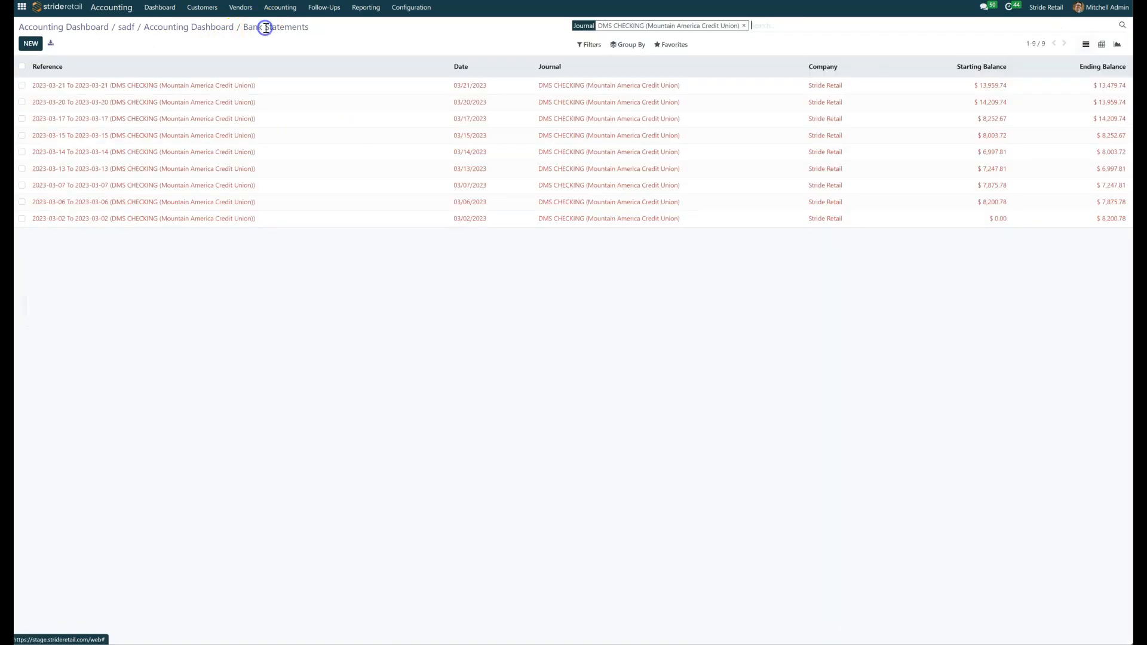
click(204, 227)
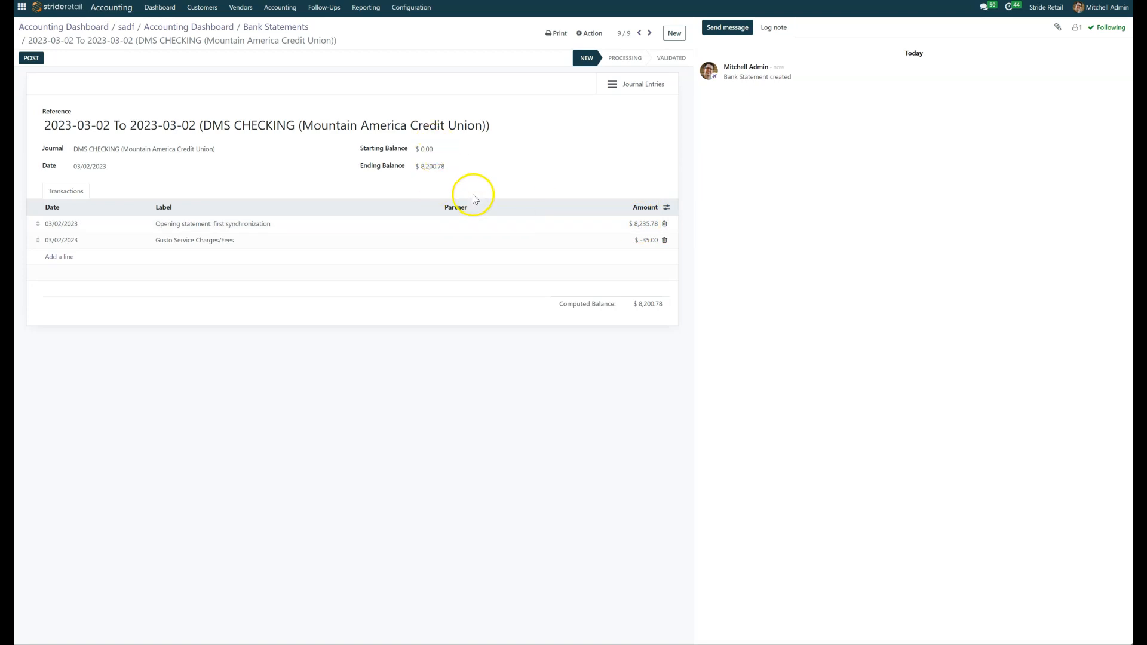
click(31, 60)
click(88, 29)
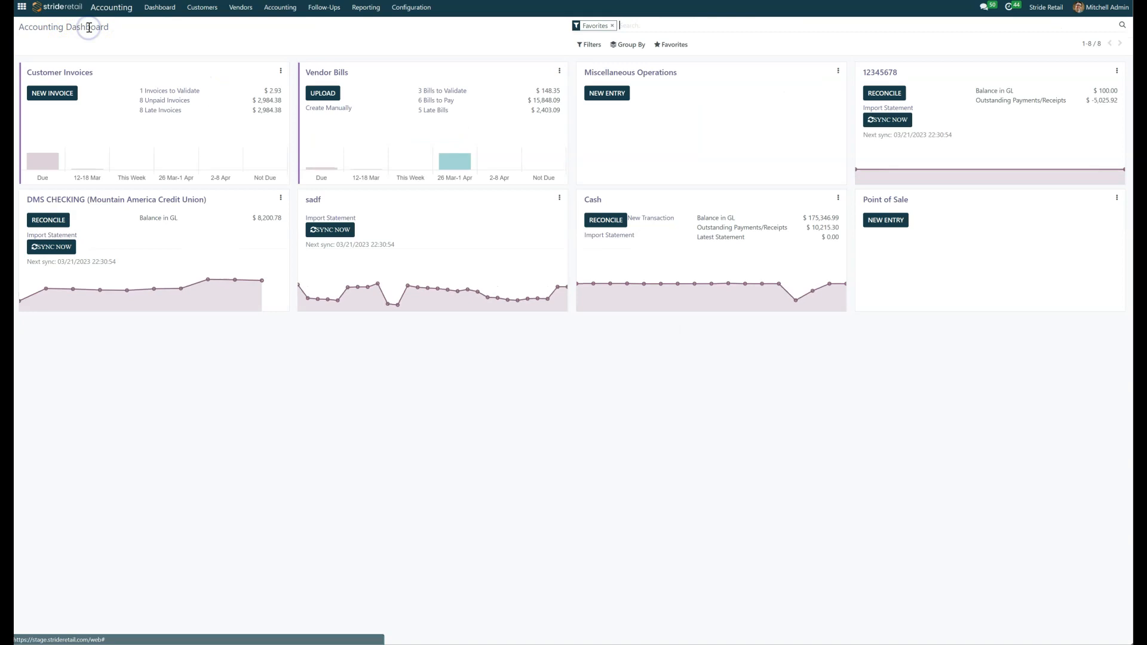
Step: Run a manual sync on the DMS CHECKING journal and open its list of bank statements
drag(58, 261, 212, 263)
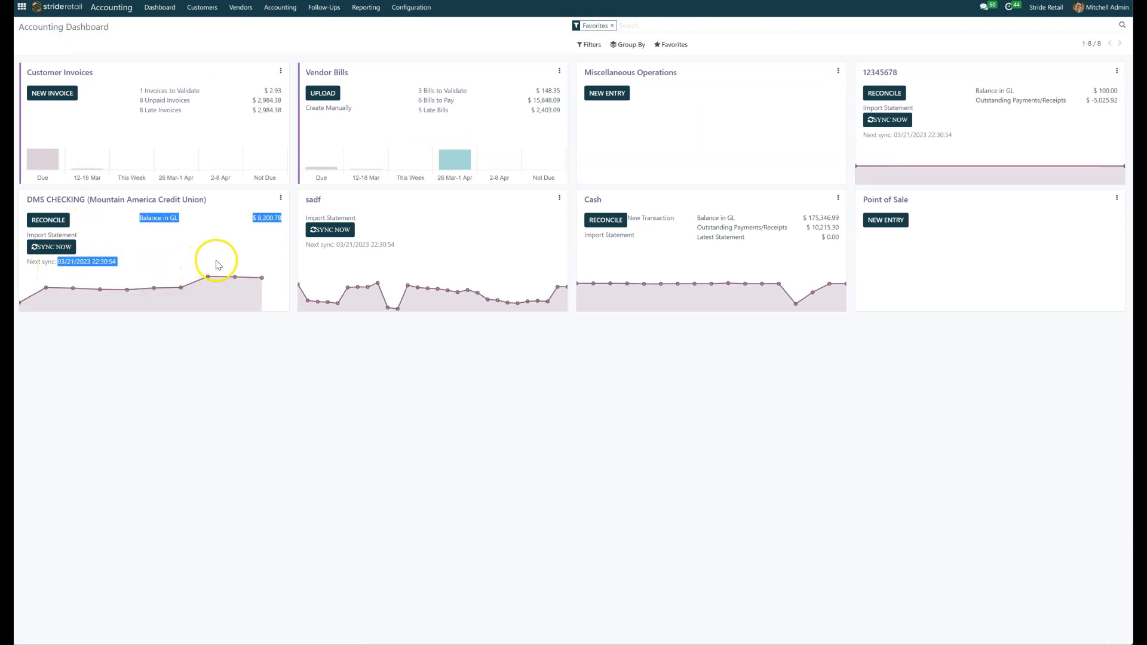
click(60, 246)
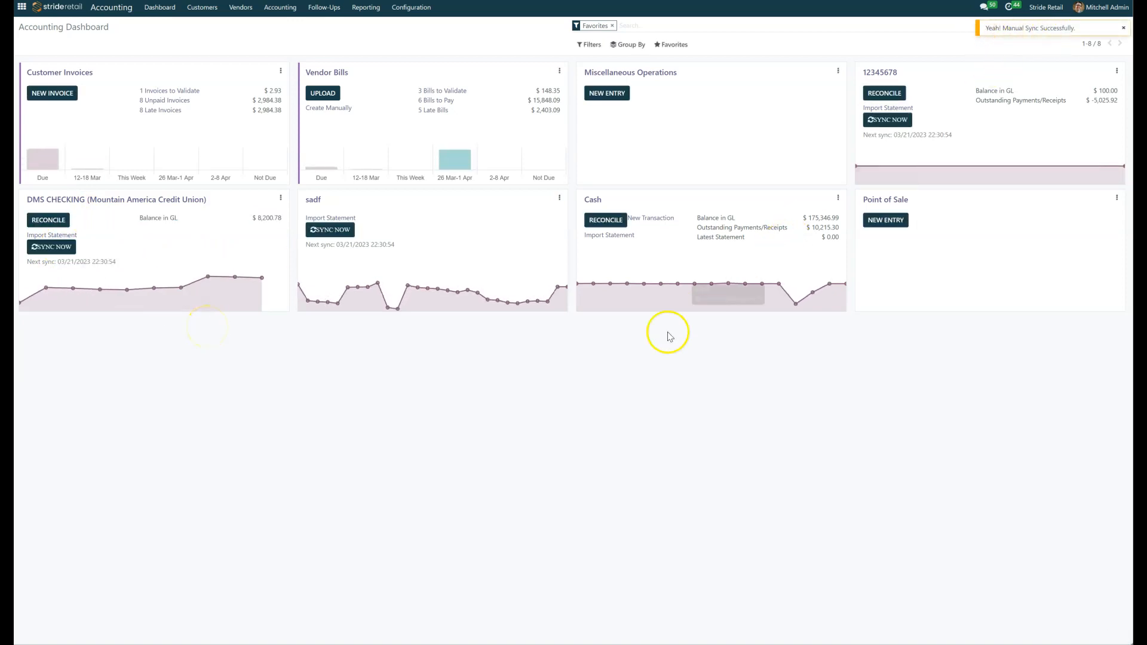
click(185, 198)
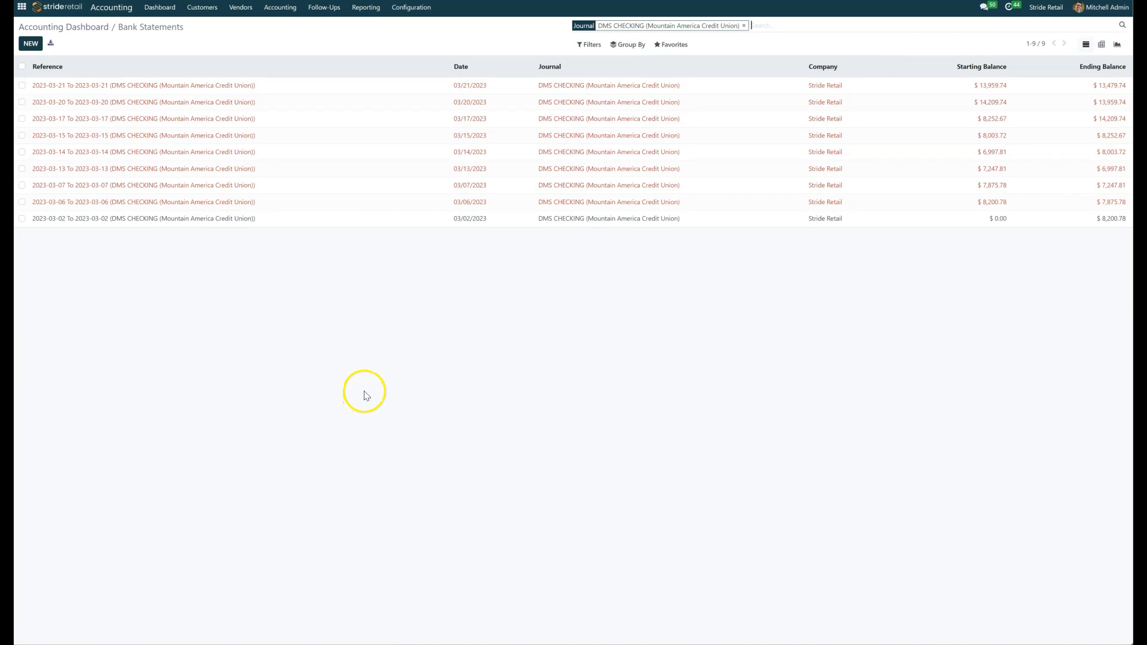
Step: Post the 2023-03-21 and 2023-03-20 DMS CHECKING statements, returning to the bank statement list after each
click(116, 86)
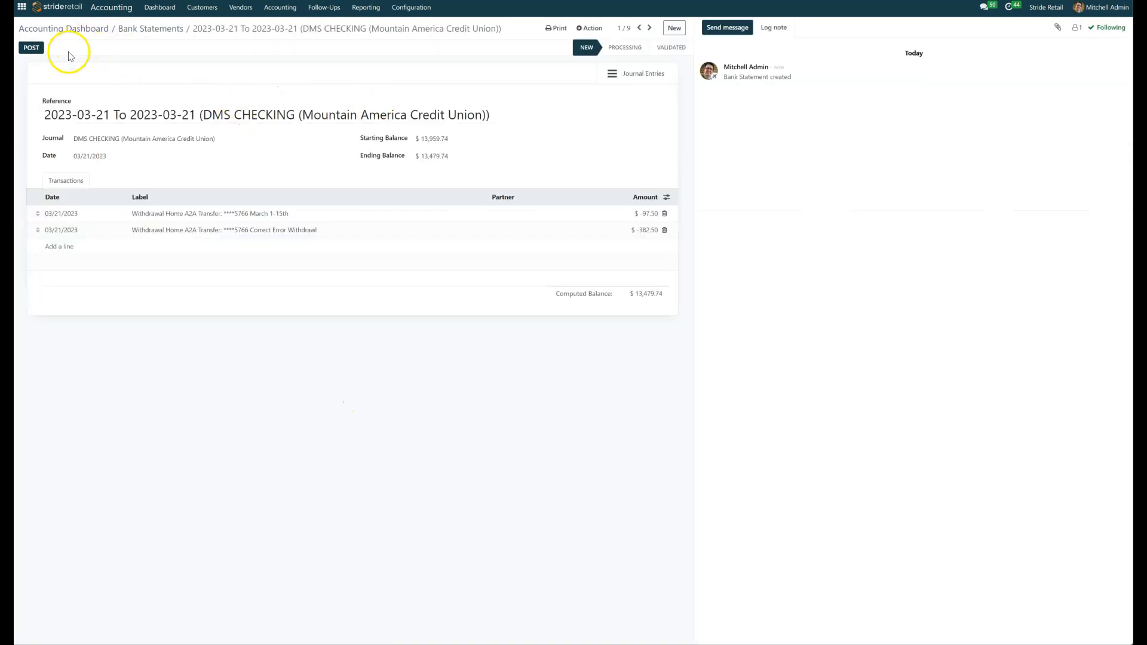
click(31, 47)
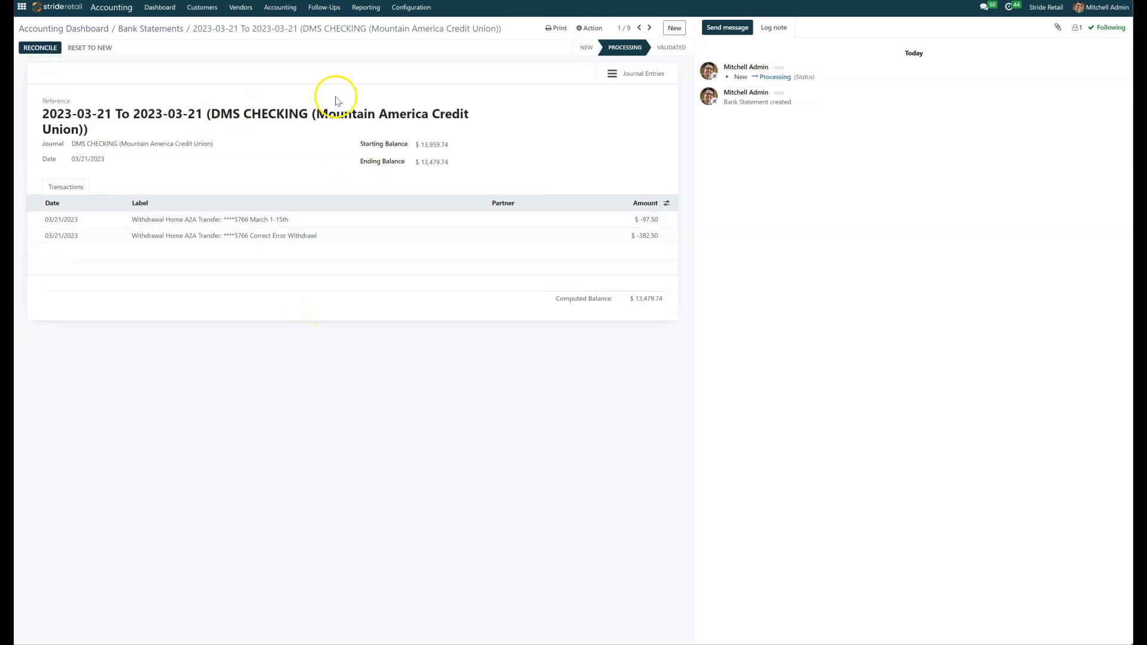
click(142, 29)
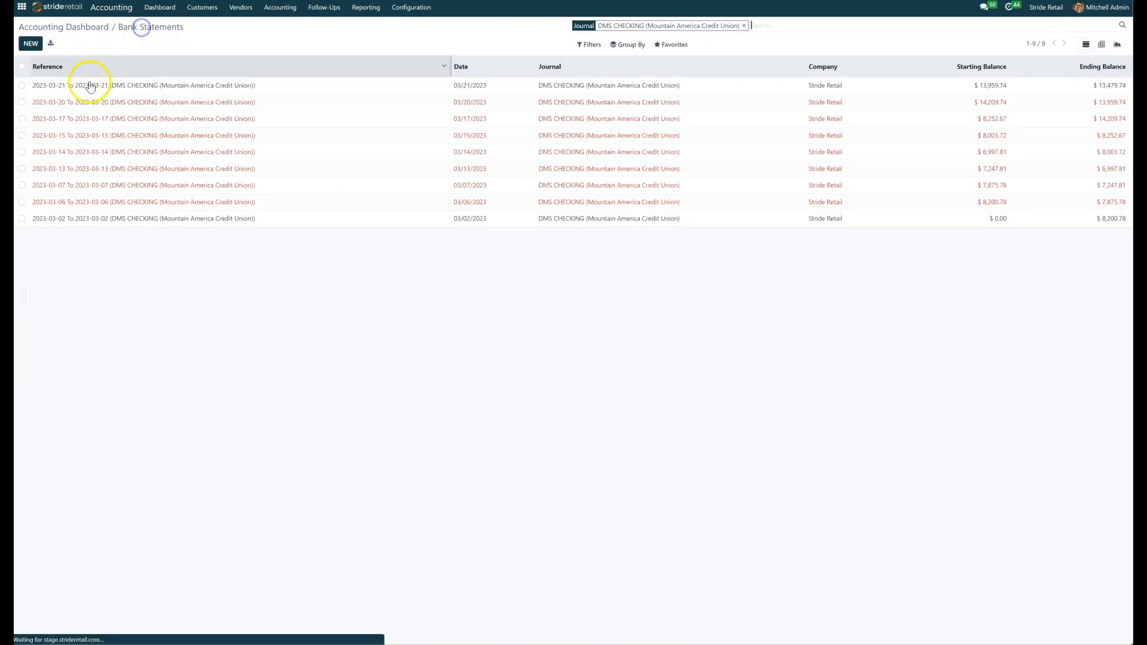
click(90, 102)
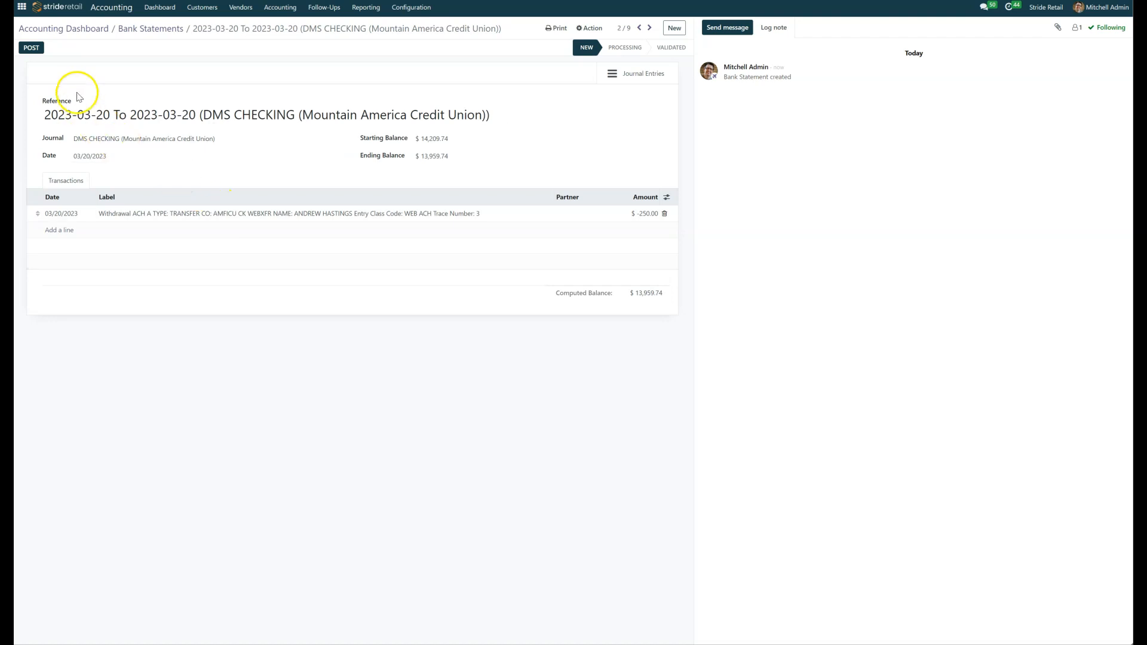
click(33, 47)
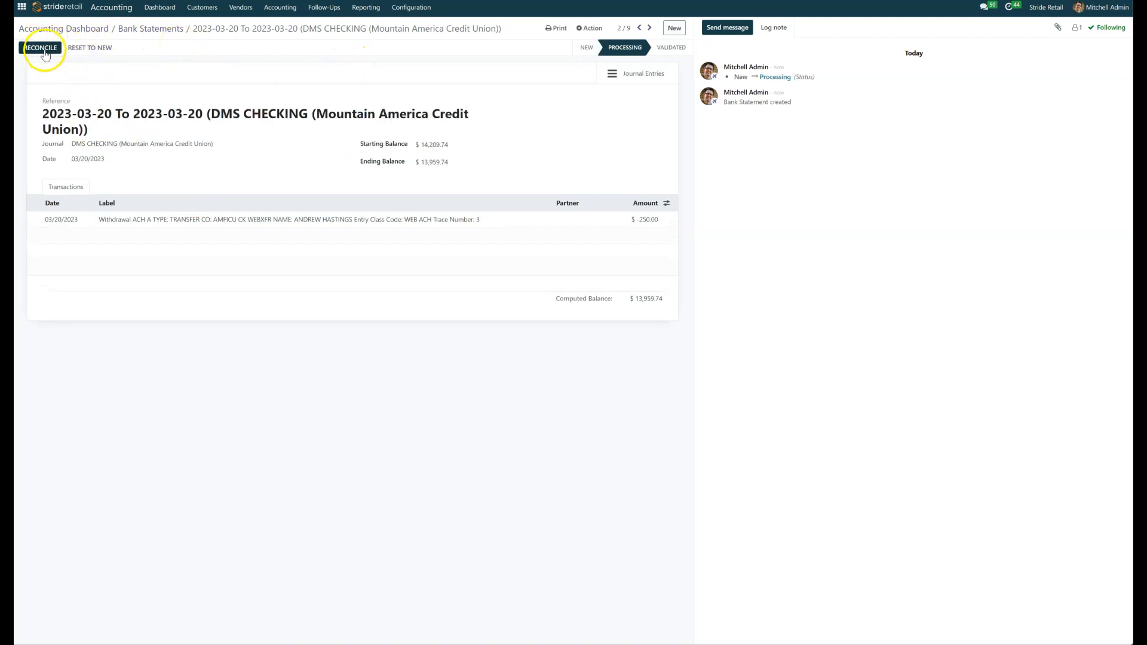
click(160, 28)
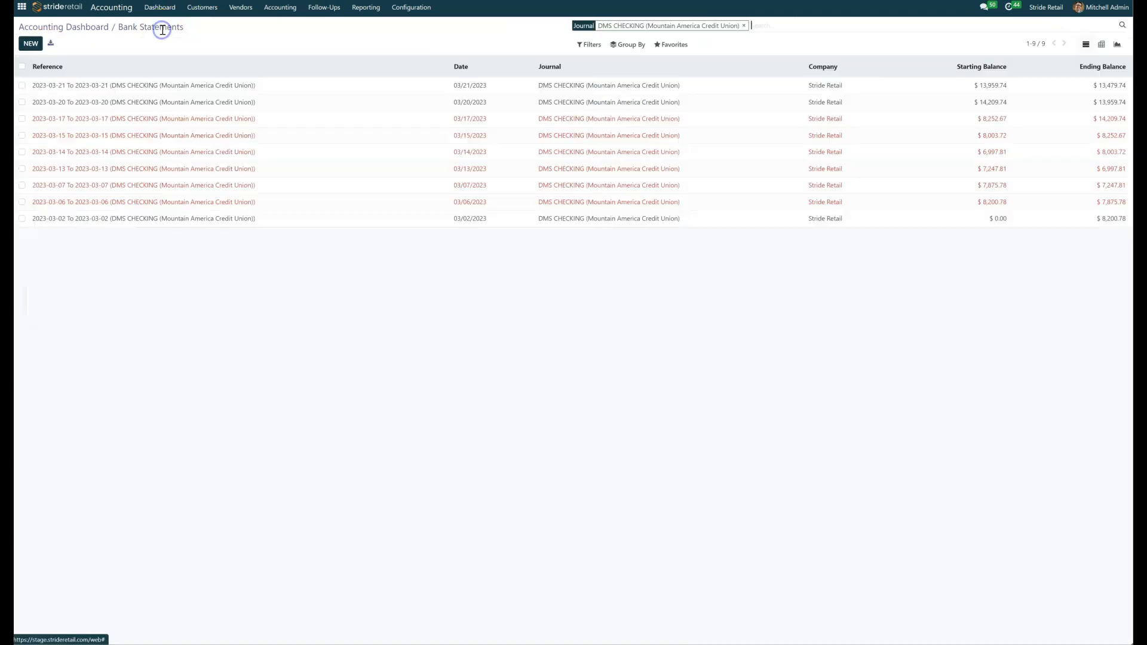